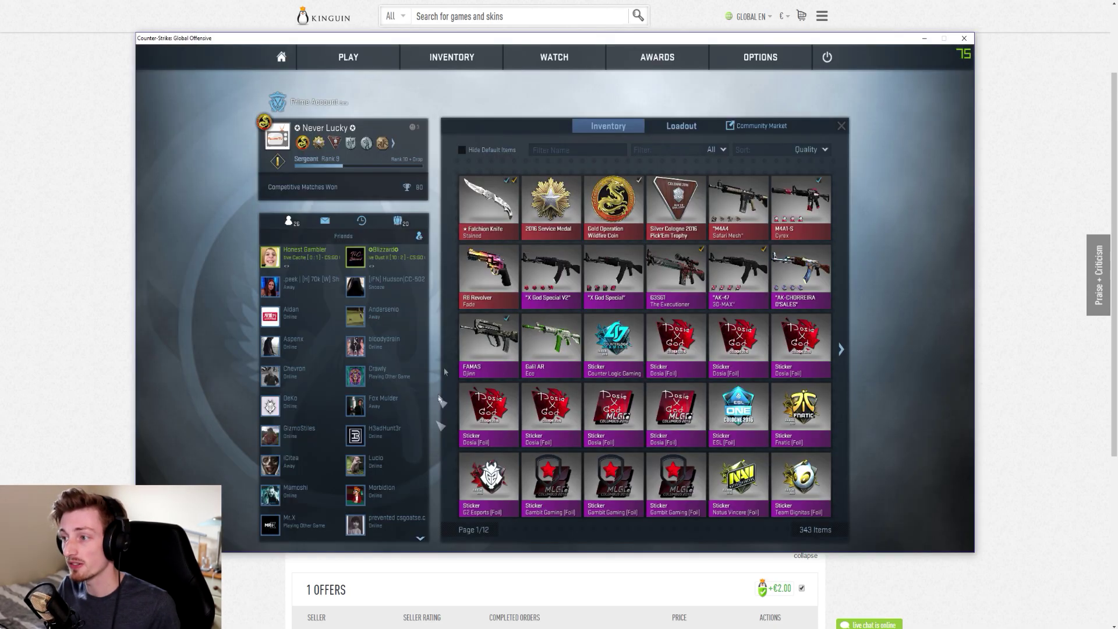
Inspect the Stained Falchion Knife, close it, then inspect the AK-47 | 3D-MAX.
right_click(488, 206)
left_click(498, 215)
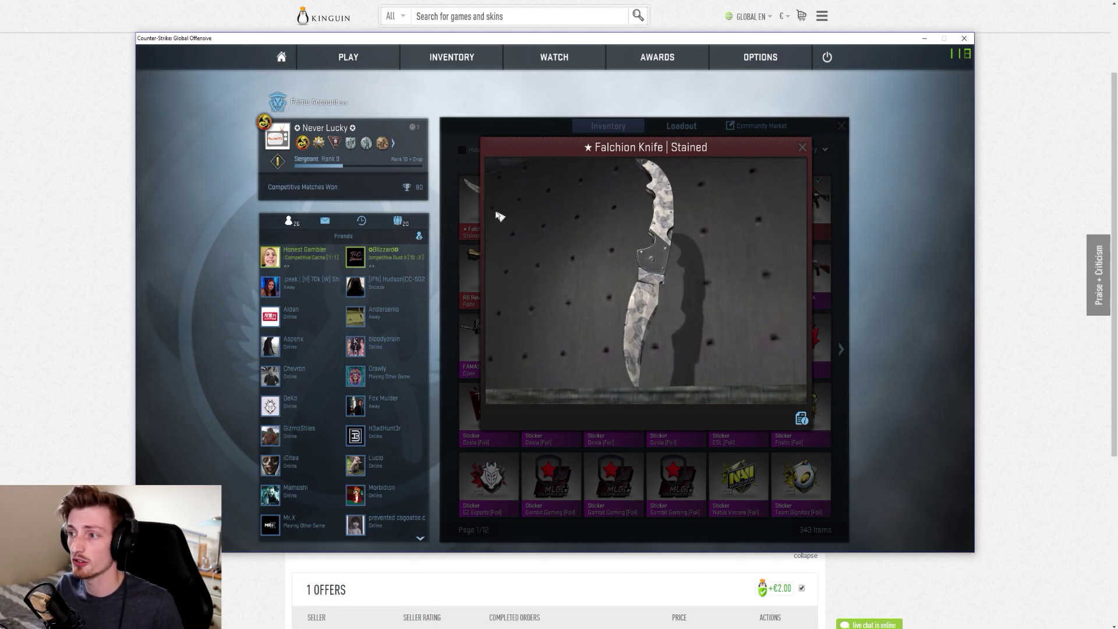
left_click(802, 148)
right_click(737, 268)
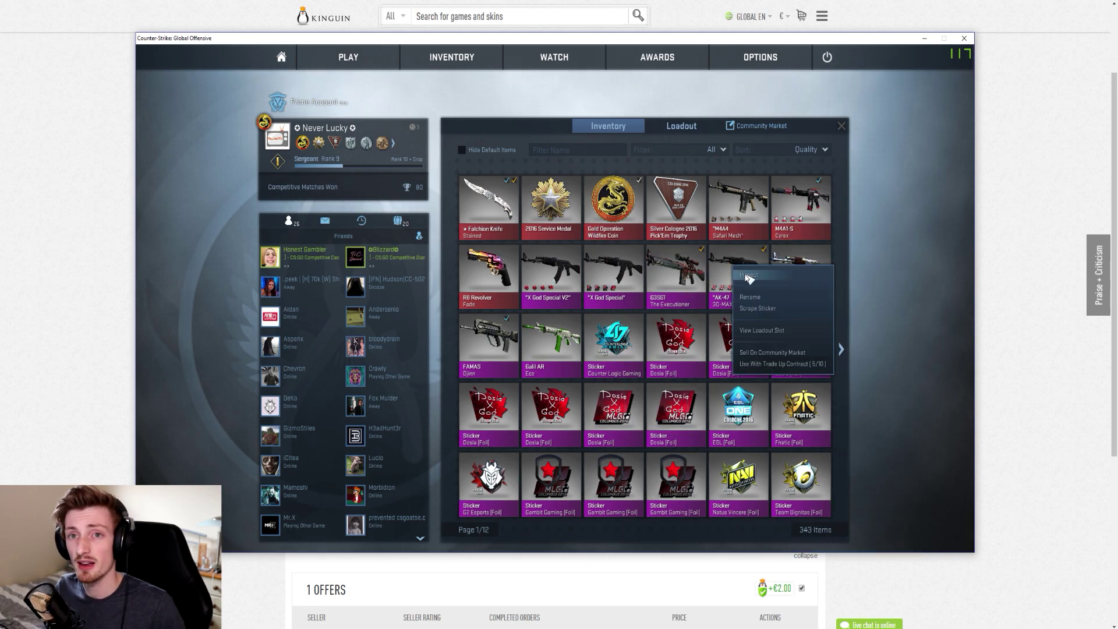
left_click(750, 276)
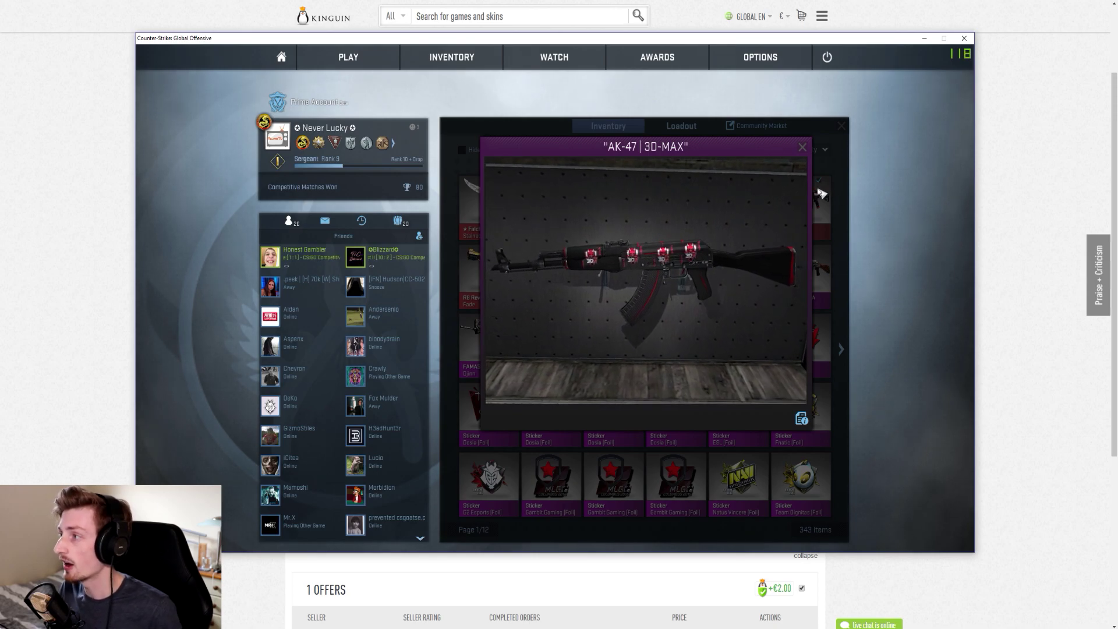
Close the AK-47 close-up and highlight the skin case's list of possible skin drops.
left_click(802, 149)
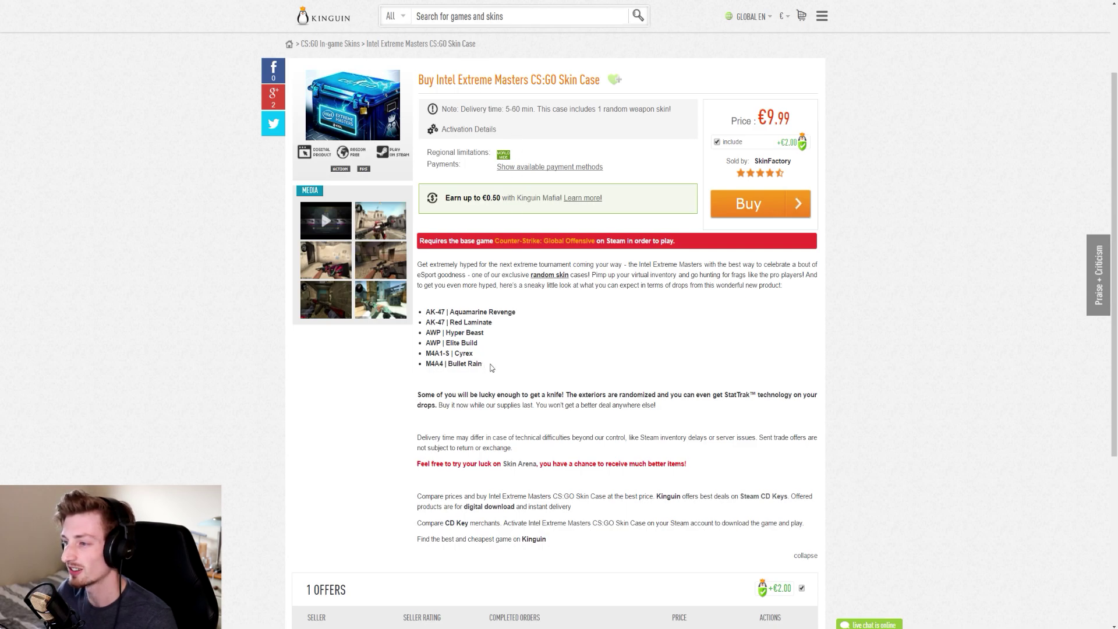
left_click_drag(490, 368, 432, 311)
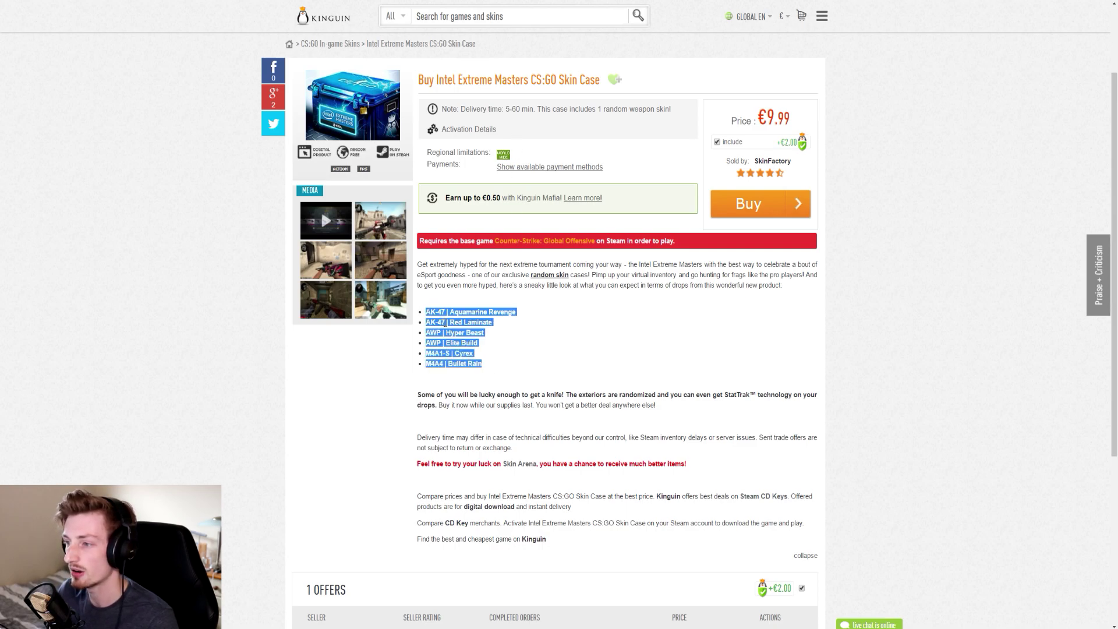
left_click(496, 357)
left_click_drag(491, 365, 444, 320)
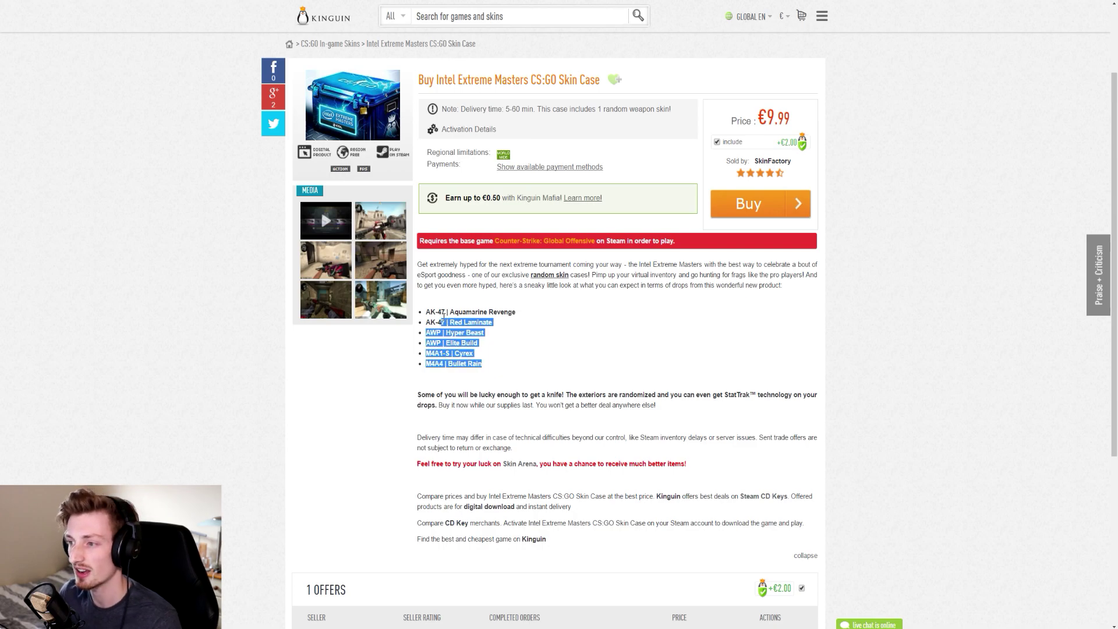
left_click(459, 332)
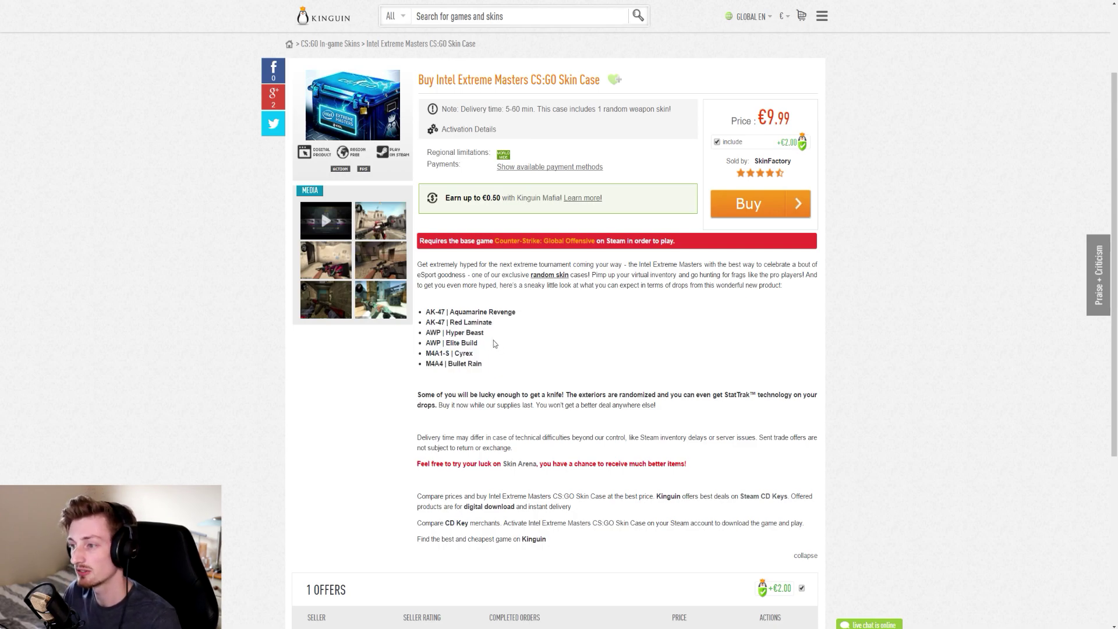
left_click_drag(470, 313, 436, 313)
left_click(469, 313)
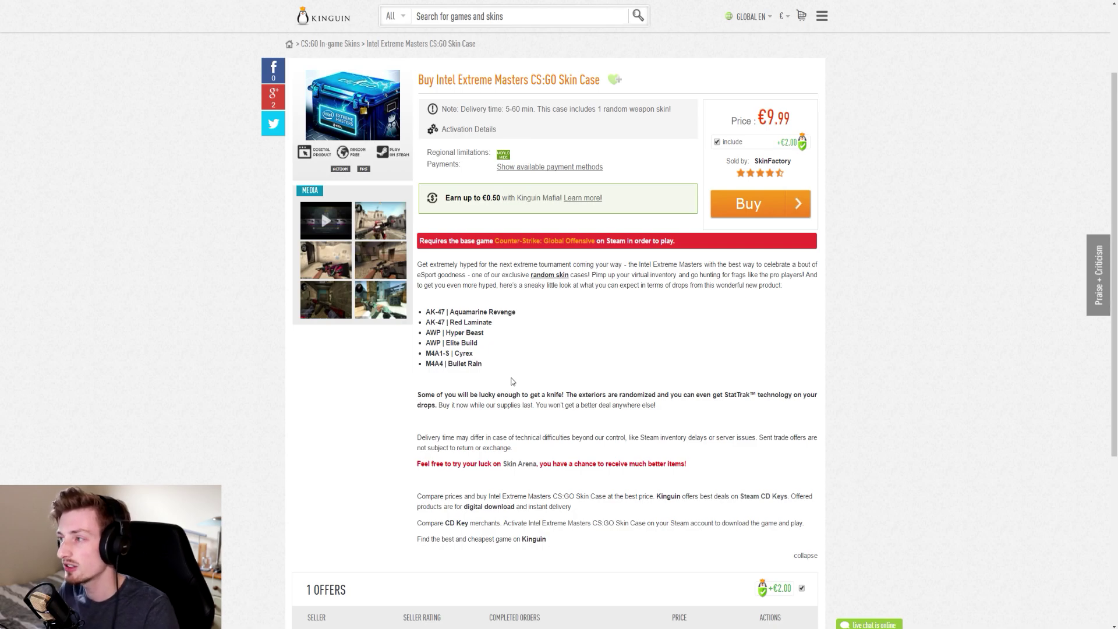
left_click(717, 141)
Close the Buyer Protection details popup.
left_click(558, 470)
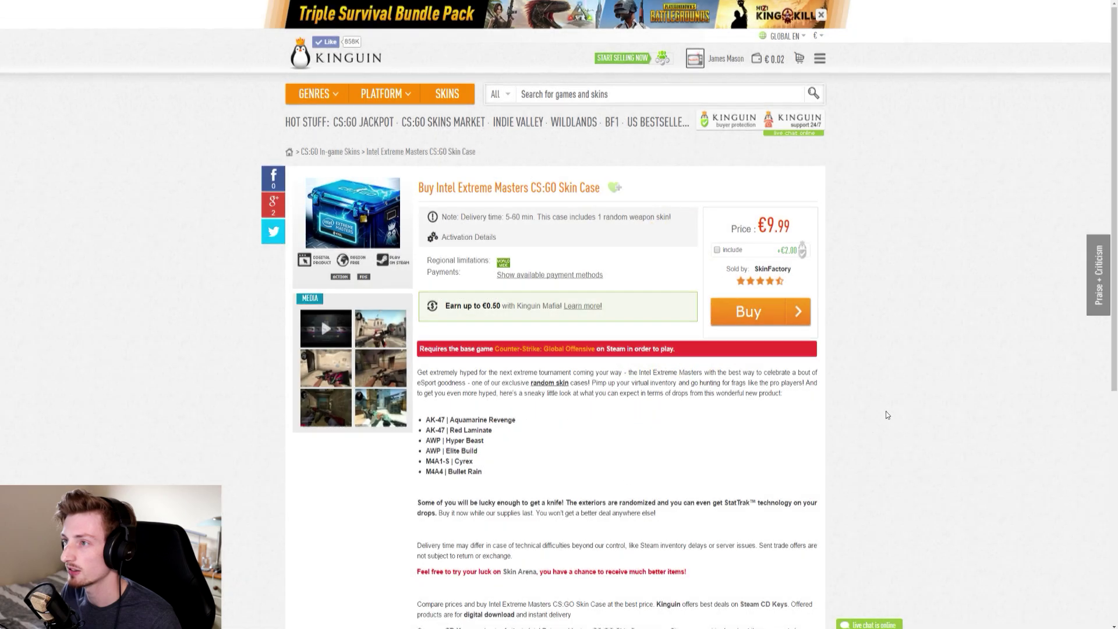
scroll(885, 407, "down", 2)
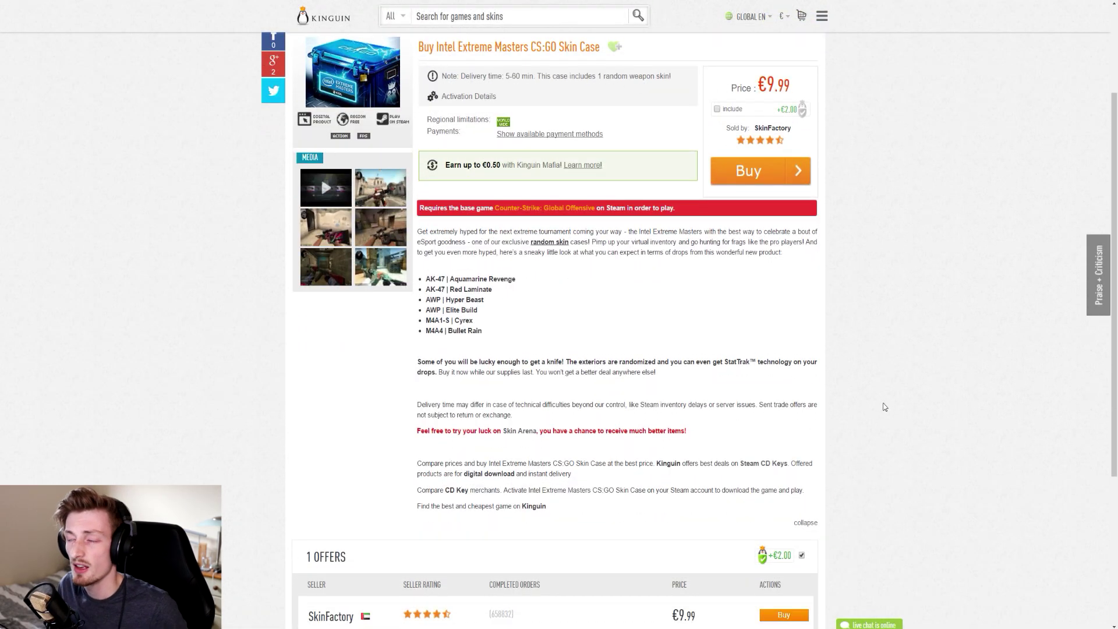